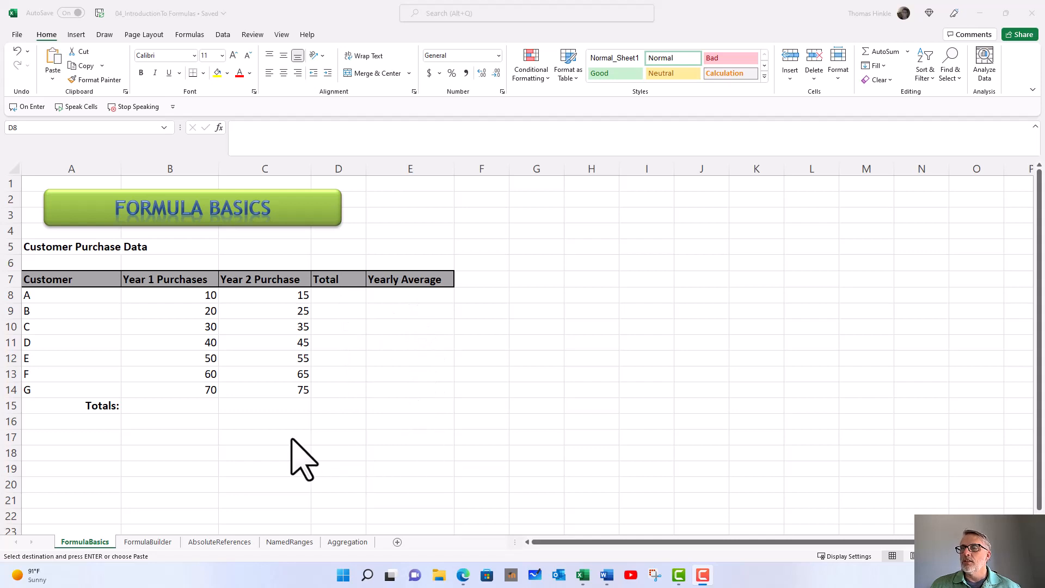
Activate the Excel workbook at cell D8, customer A's Total on the FormulaBasics sheet.
click(328, 298)
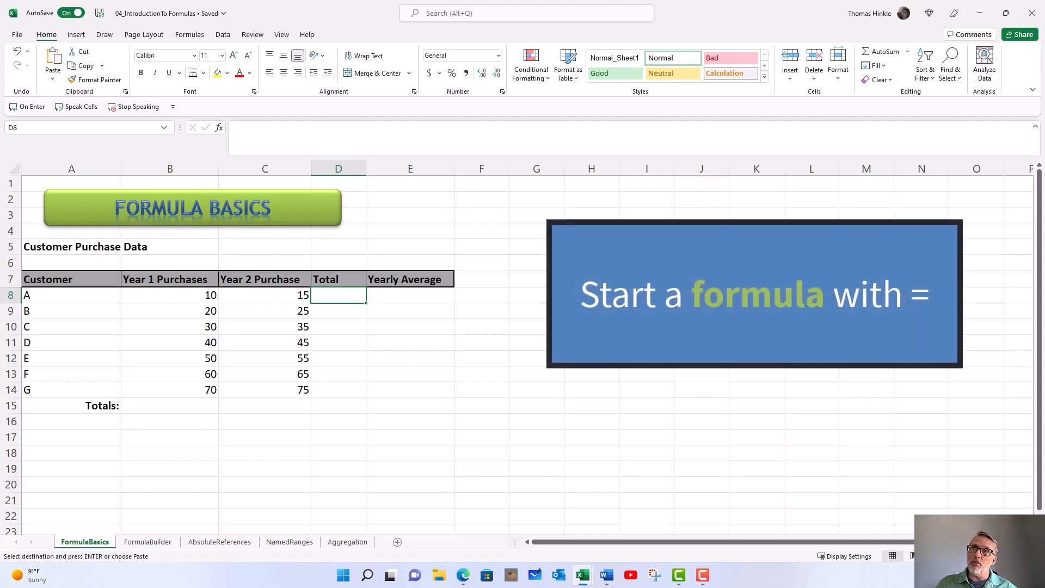
Enter =B8+C8 in D8, fixing the mistyped C9 reference, so customer A totals 25.
text(=)
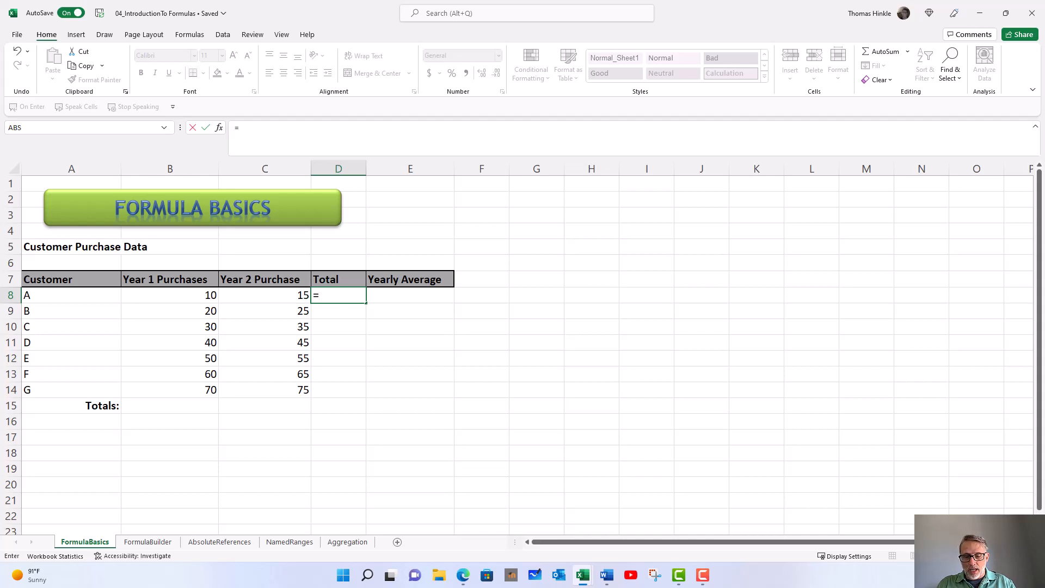
text(B8)
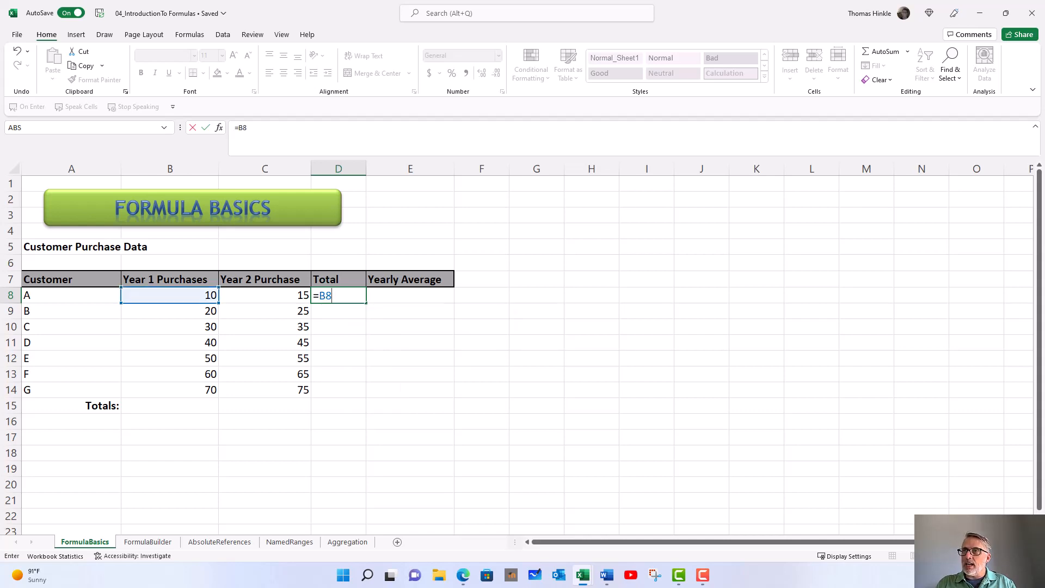
text(+)
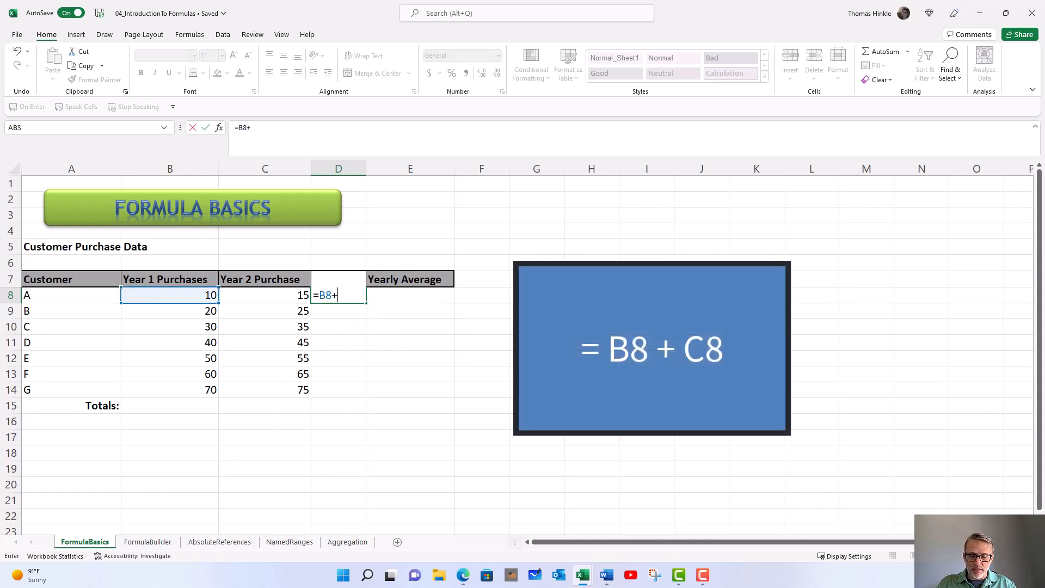
text(c8)
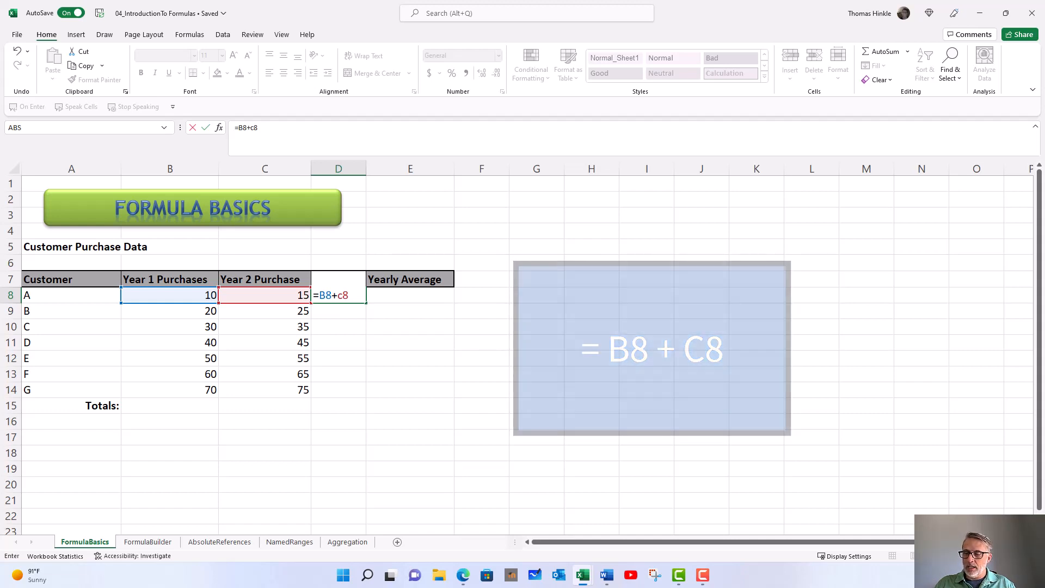
key(BackSpace)
key(BackSpace)
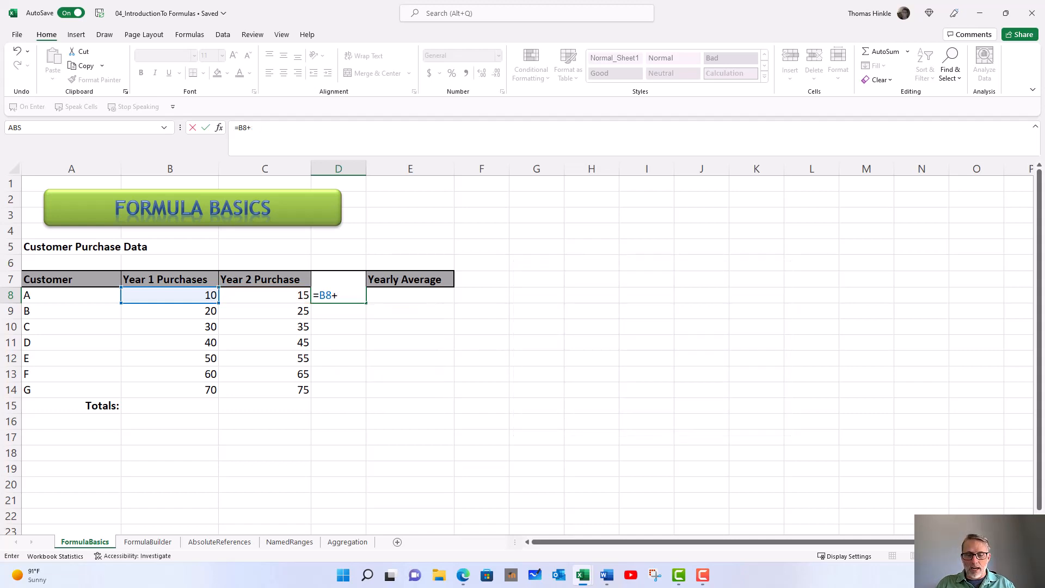
text(c9)
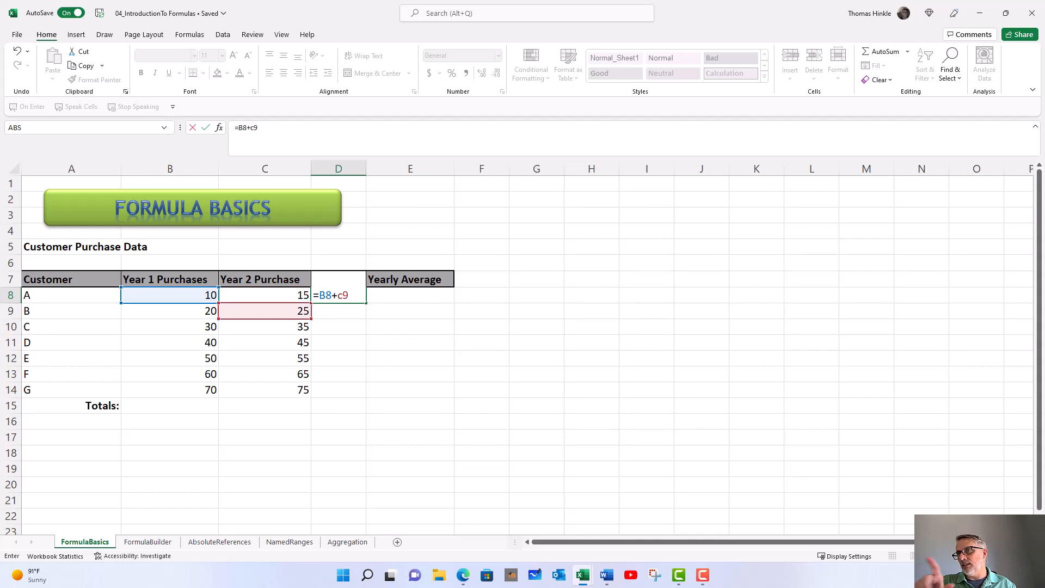
key(BackSpace)
text(8)
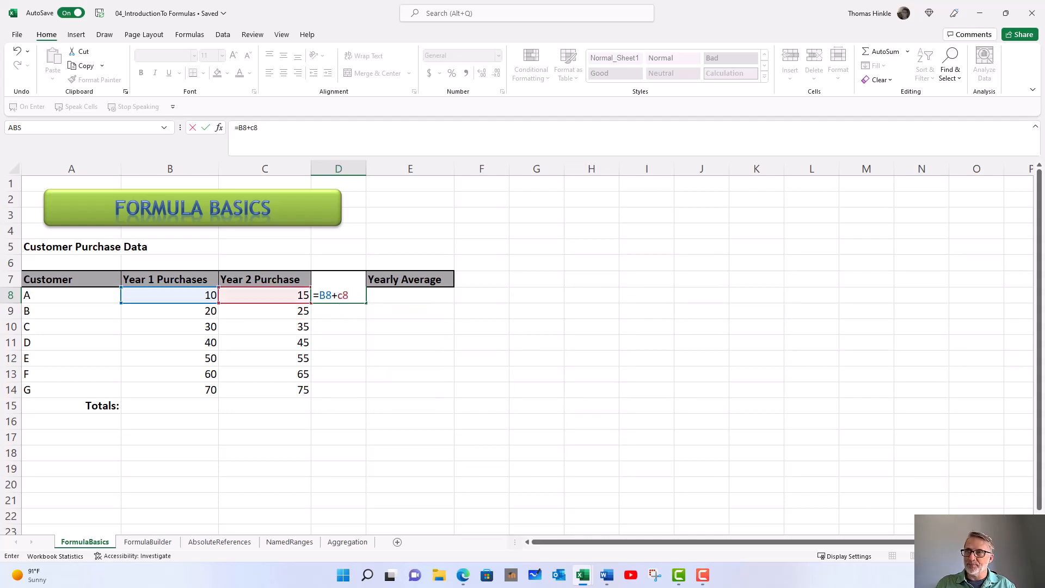
key(Return)
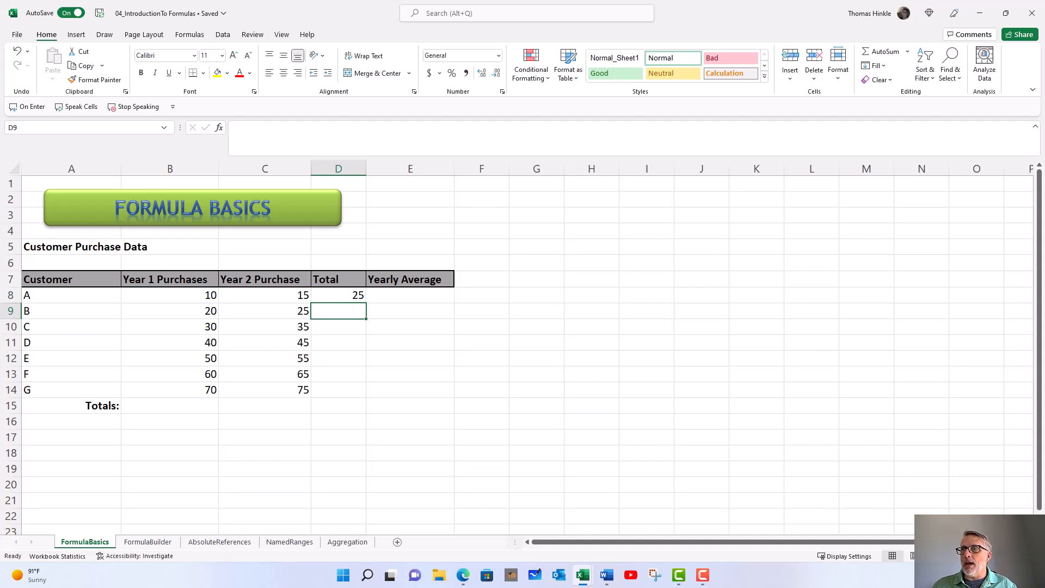
Build =B9+C9 in D9 by picking the cells, giving customer B a Total of 45.
text(=)
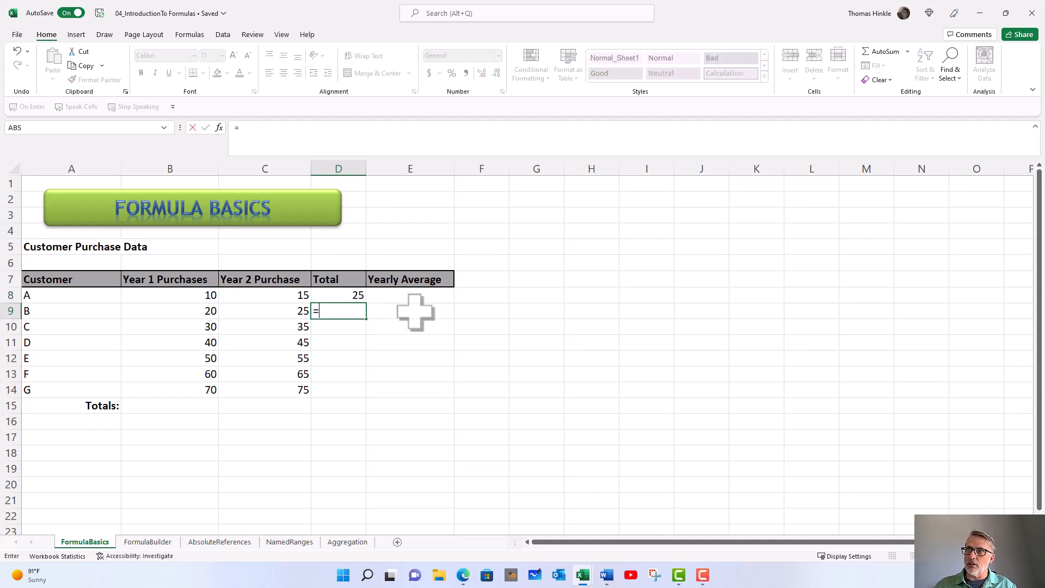
click(182, 311)
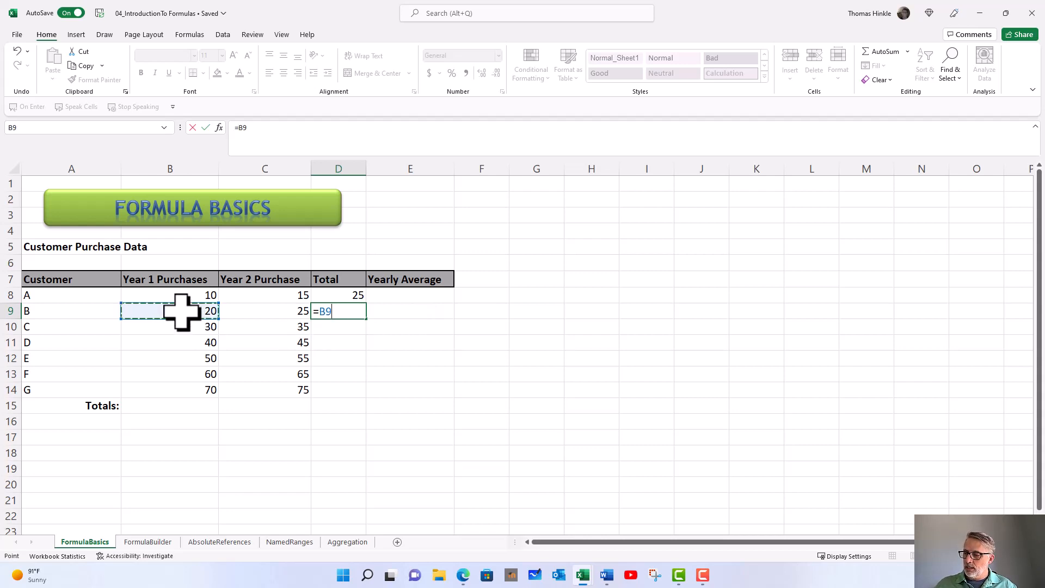
text(+)
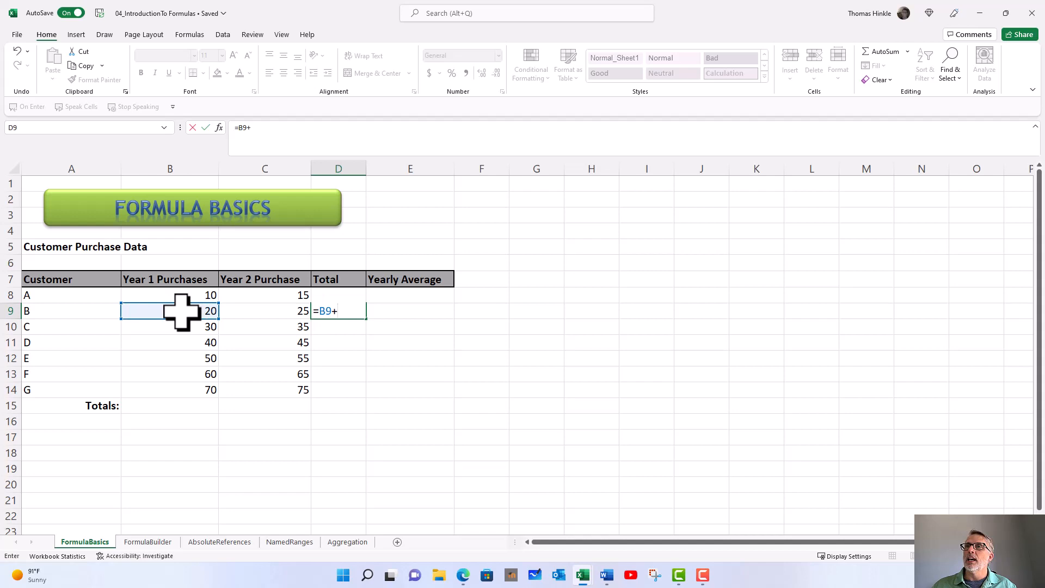
click(242, 312)
key(Return)
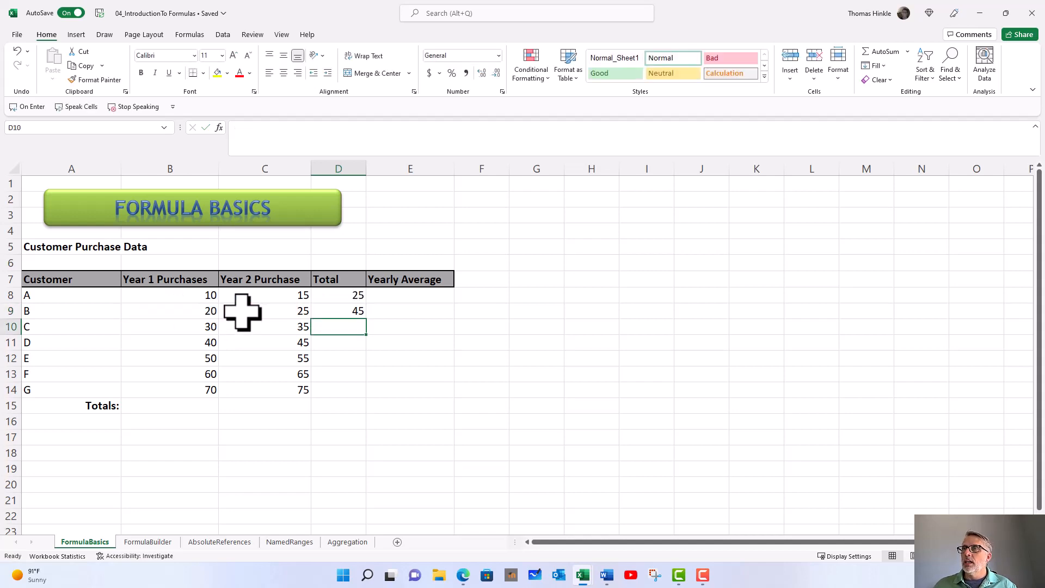
Copy D9's Total formula into D10 so customer C's Total shows 65.
key(Up)
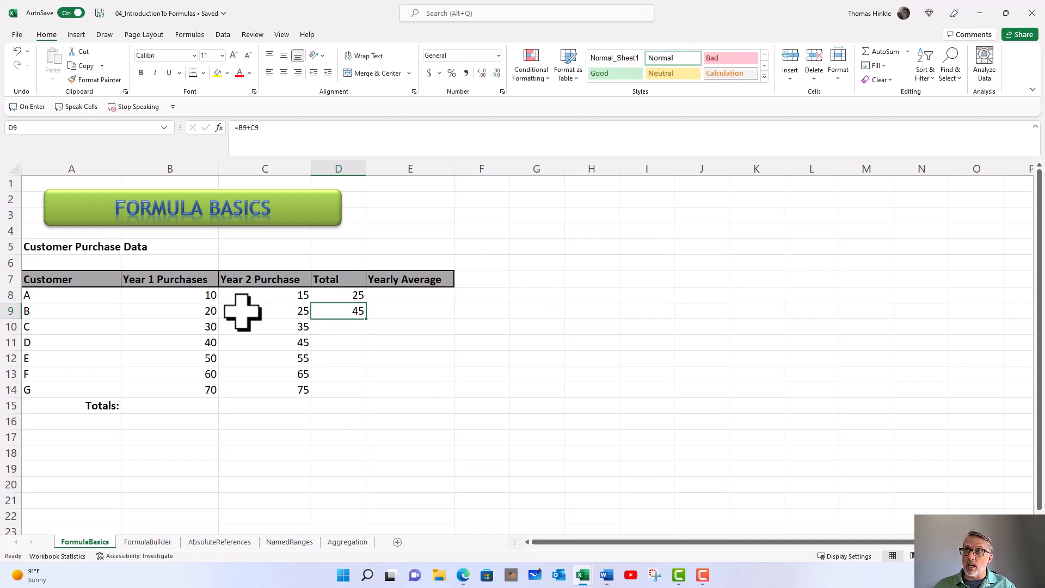
key(ctrl+c)
key(Down)
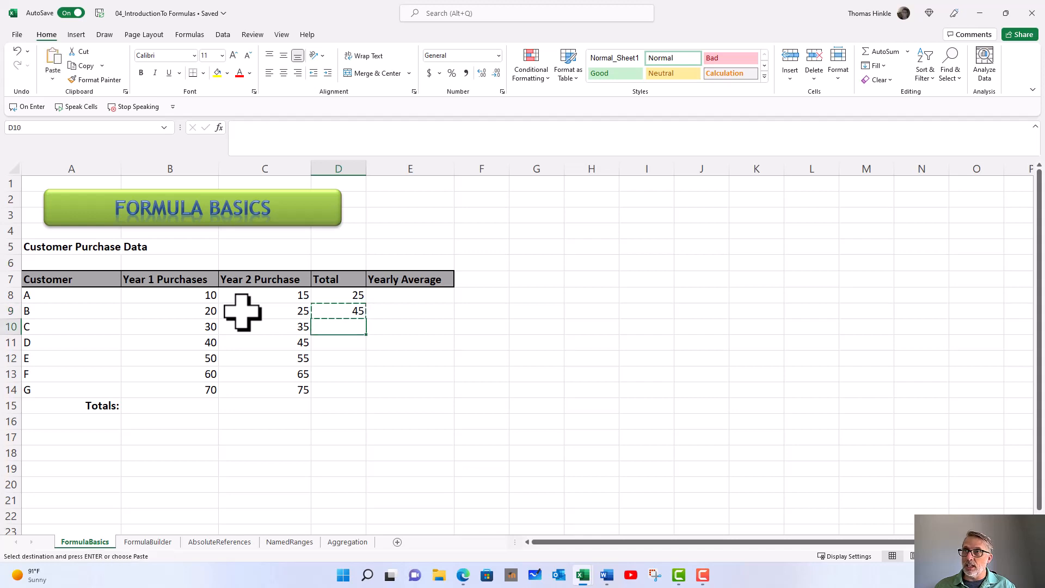
key(ctrl+v)
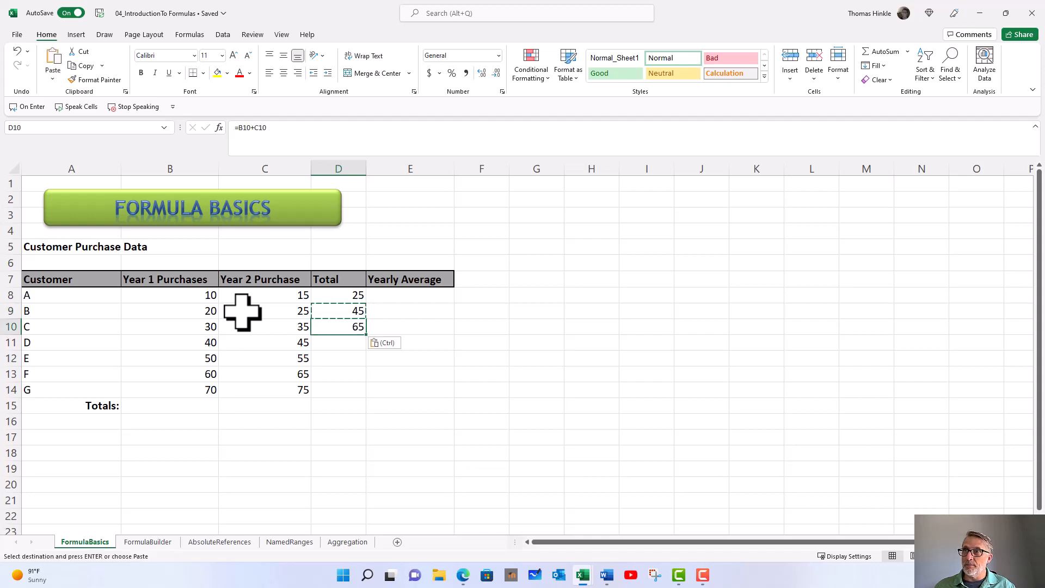
click(325, 311)
click(326, 326)
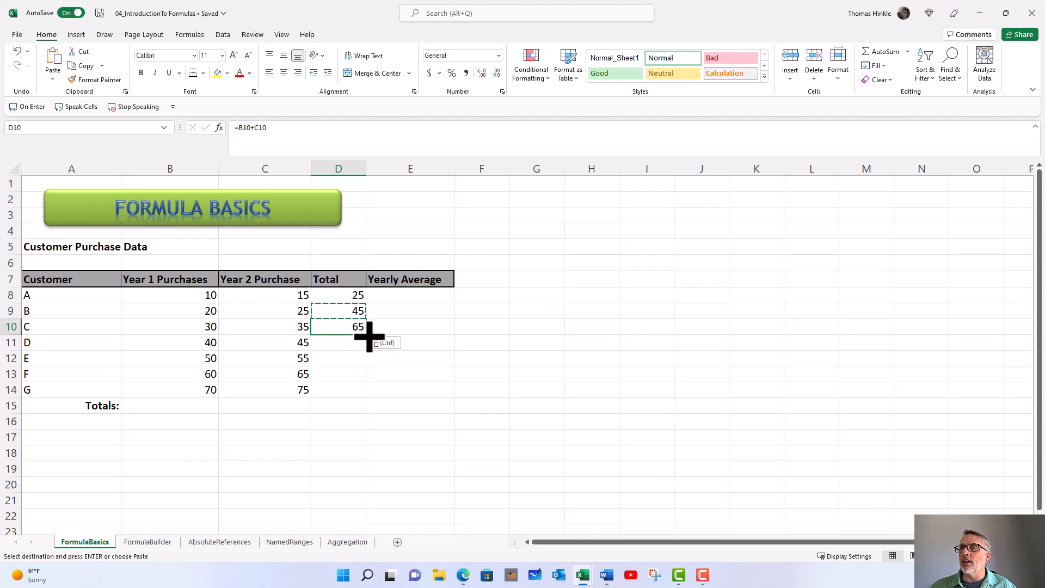
AutoFill D10's Total formula down to D14 and verify D11:D14 read 85, 105, 125, 145.
drag(369, 337, 367, 399)
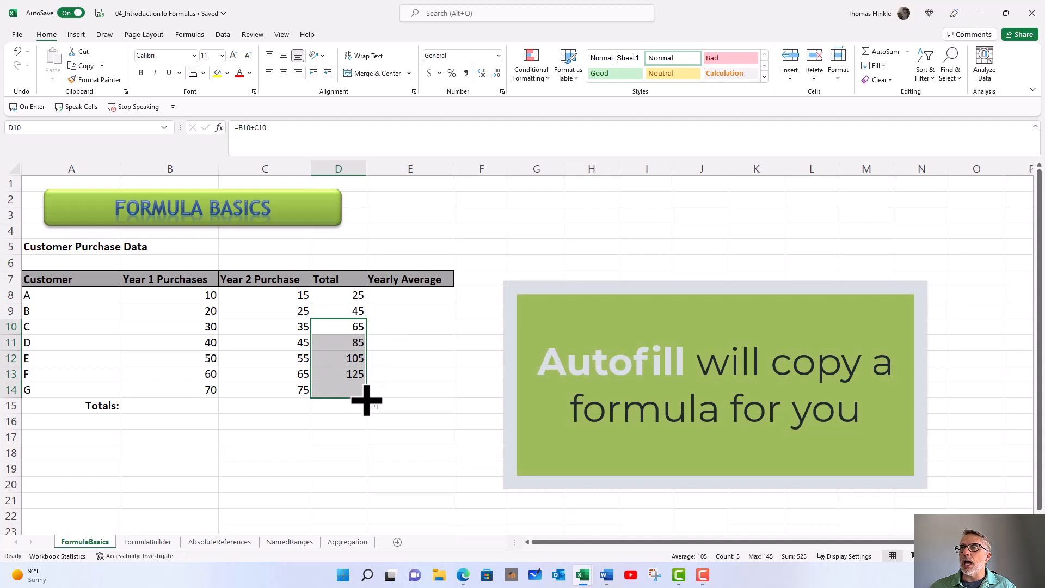
click(342, 342)
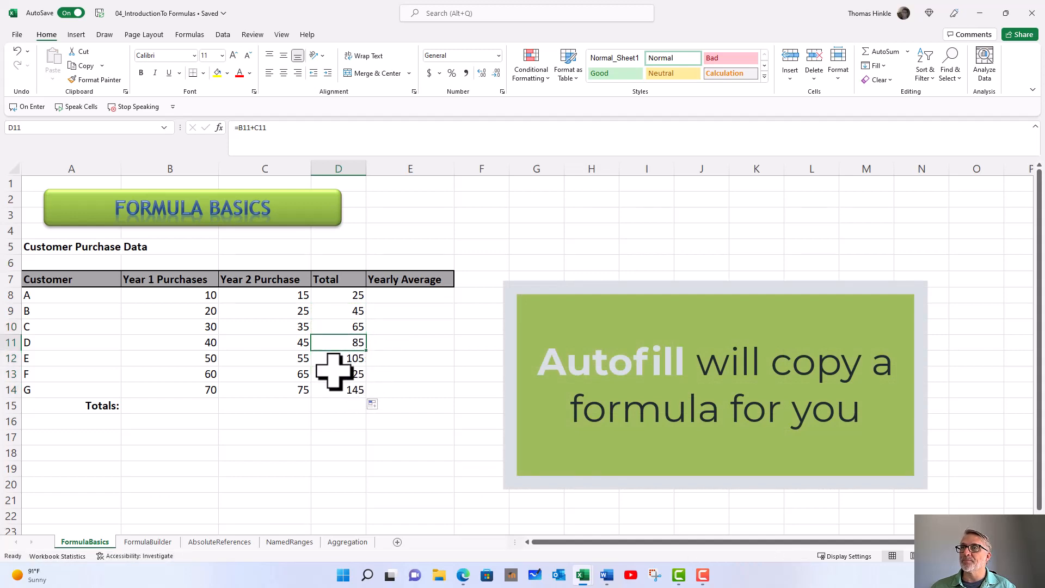
click(337, 359)
click(341, 376)
click(331, 392)
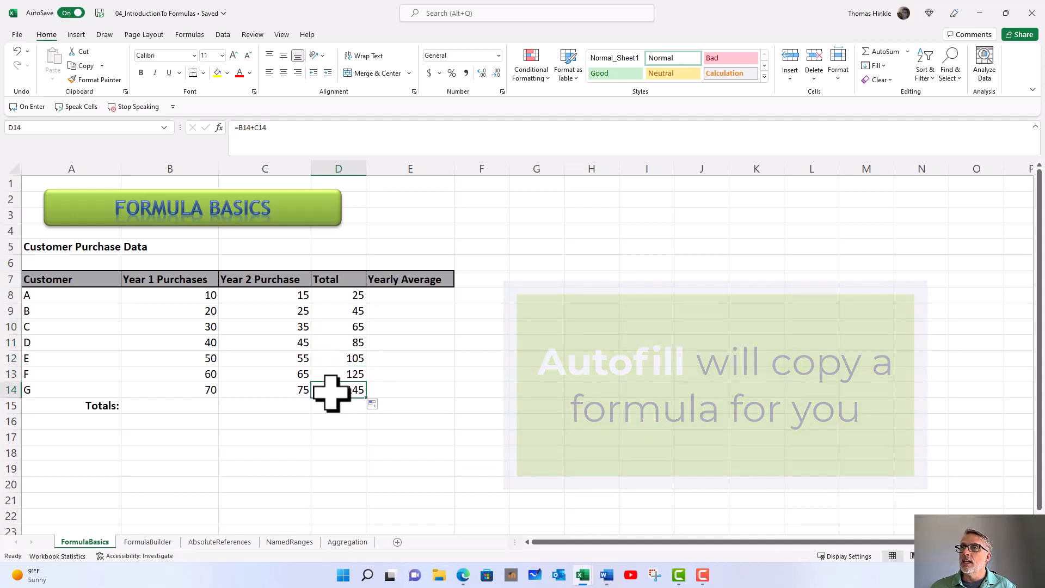
click(381, 298)
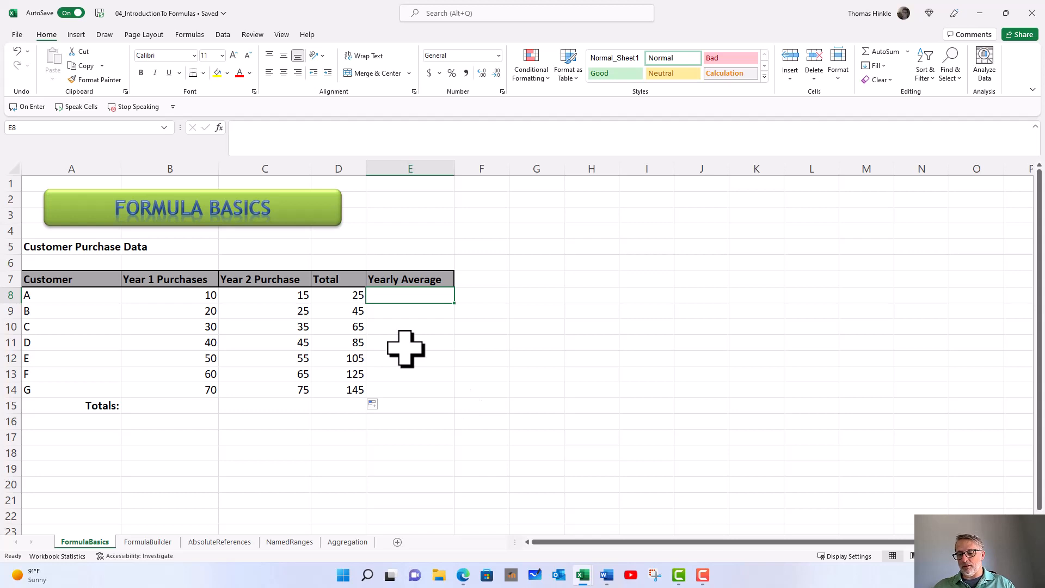
Enter =(B8+C8)/2 in E8 and fill it down column E, giving averages 12.5 to 72.5.
text(=)
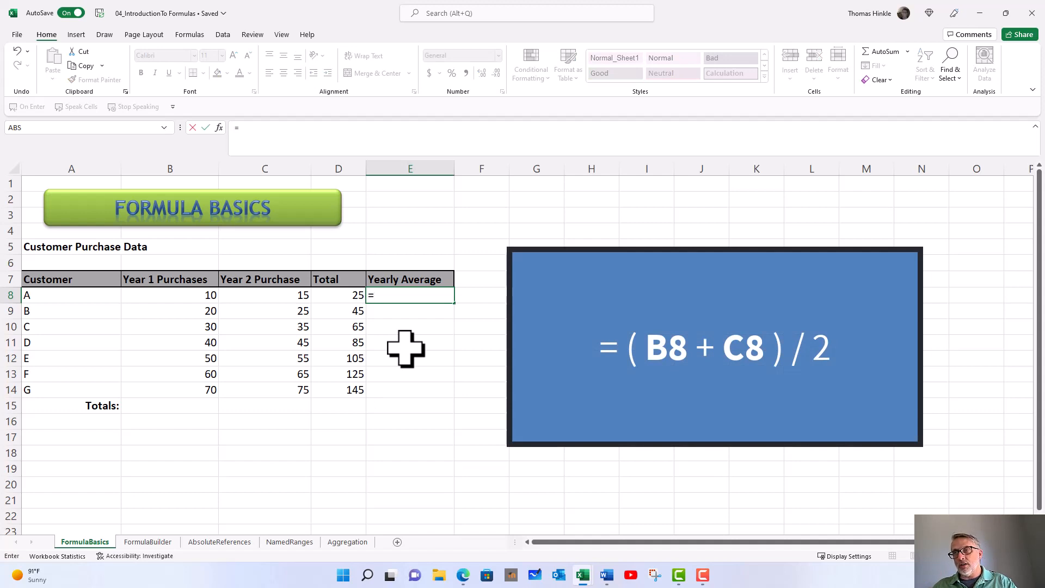
text(()
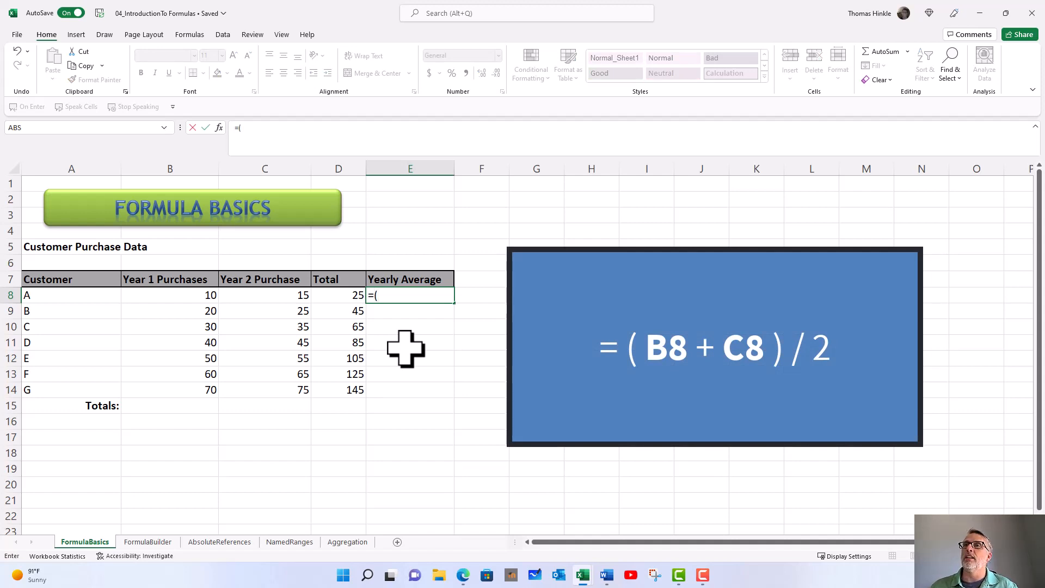
click(196, 296)
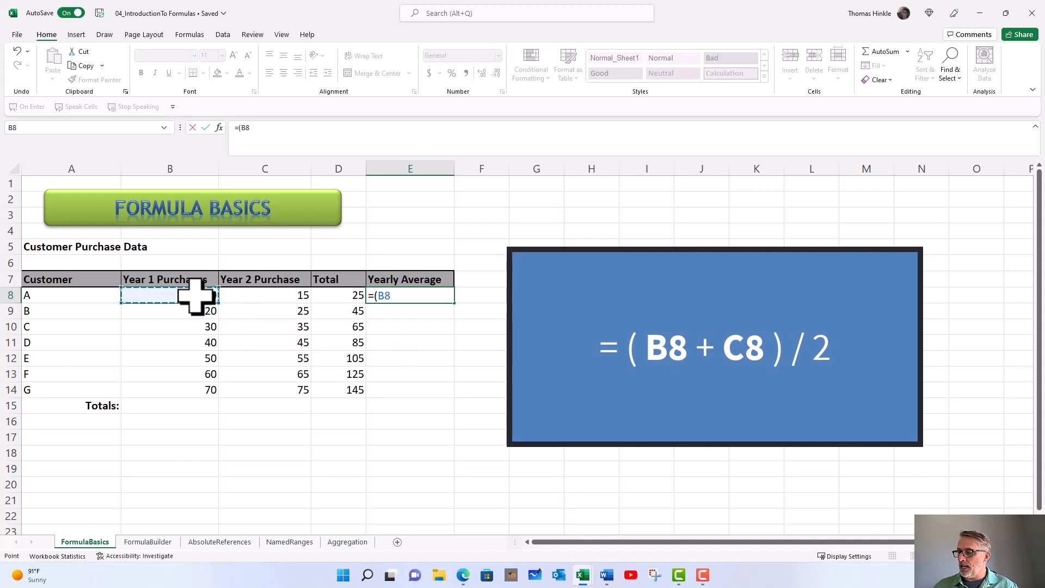
text(+)
click(248, 297)
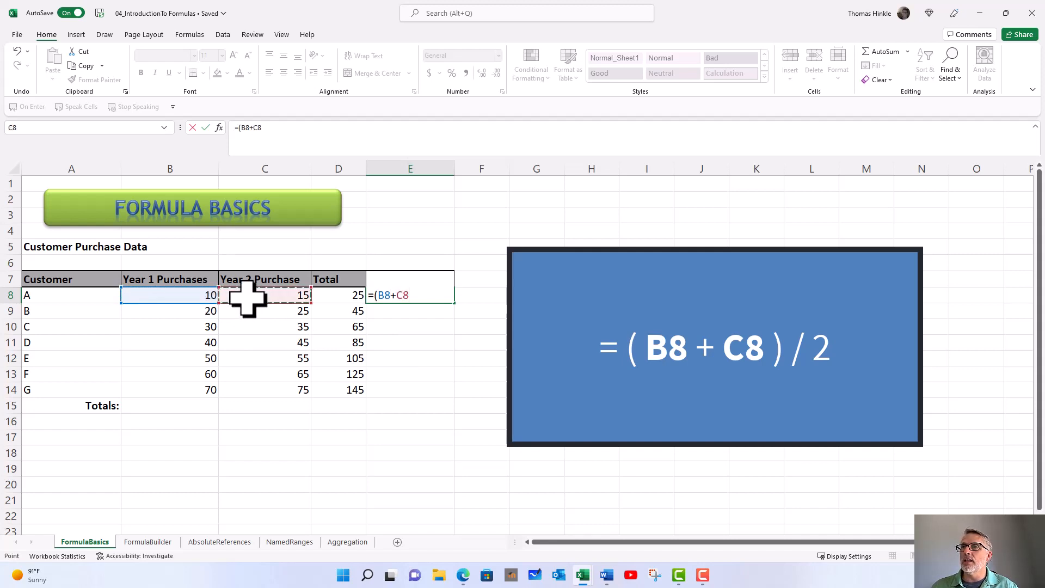
text())
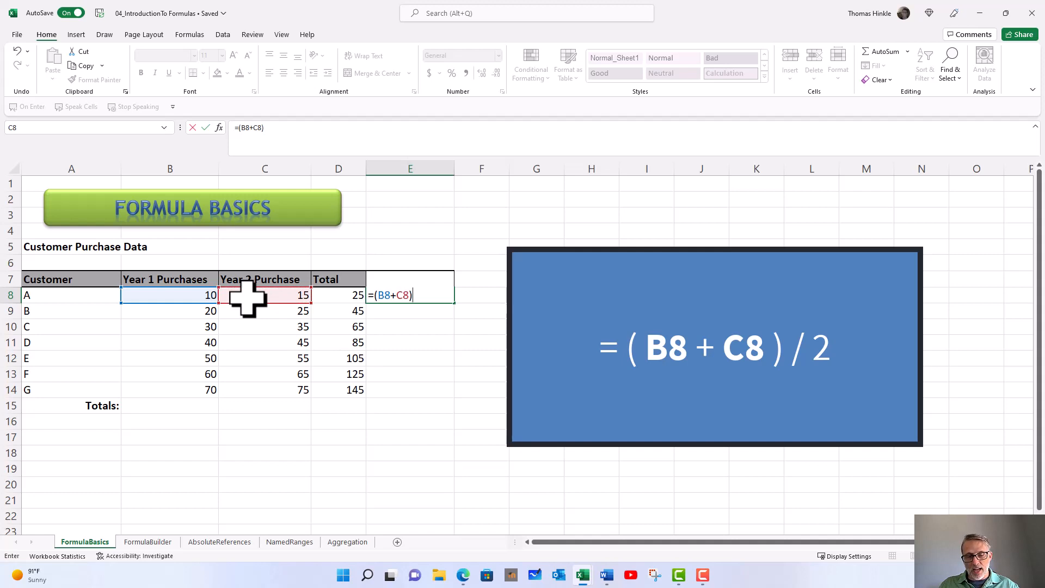
text(/2)
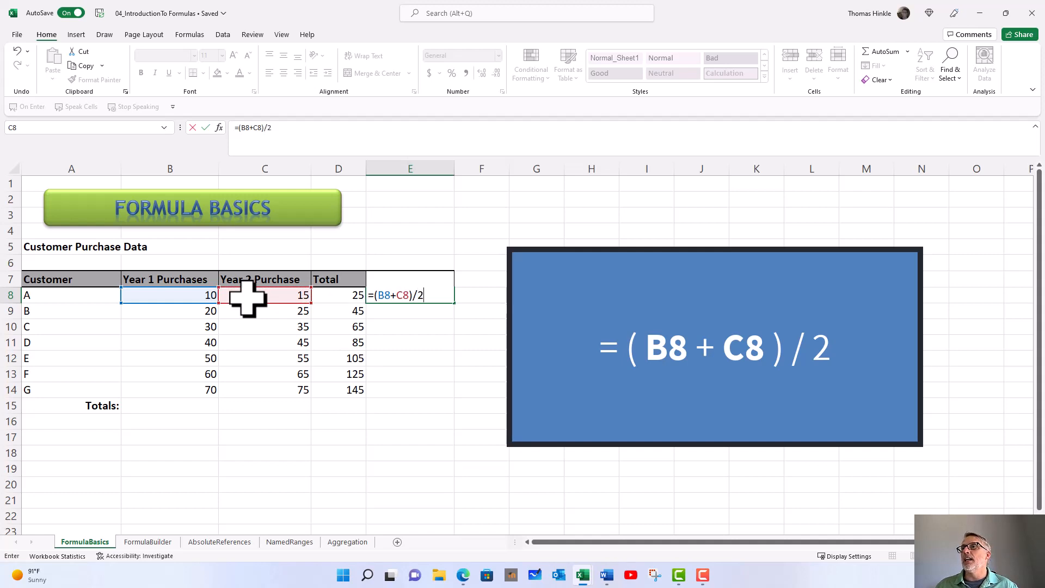
key(Return)
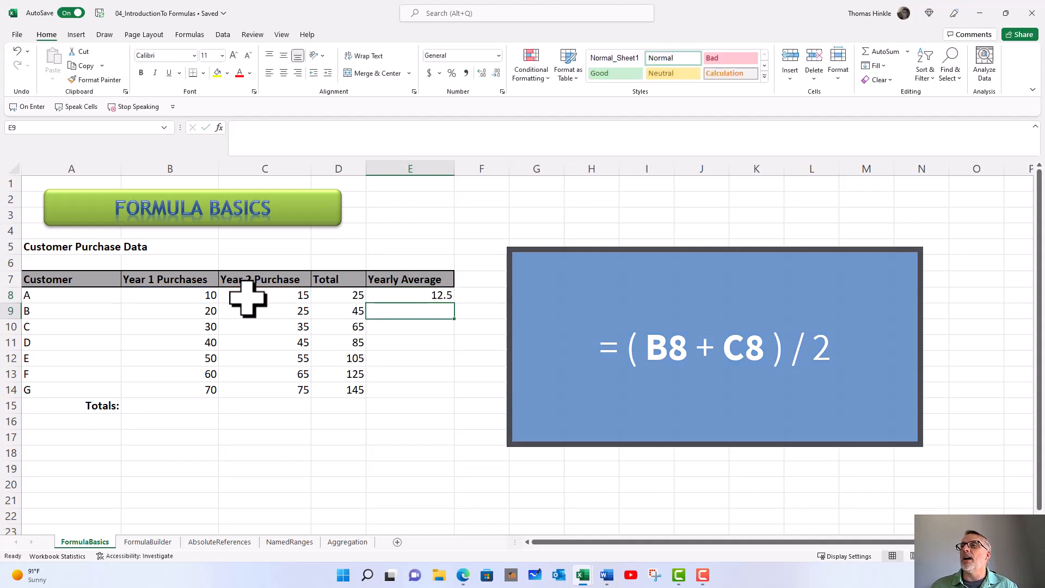
click(390, 297)
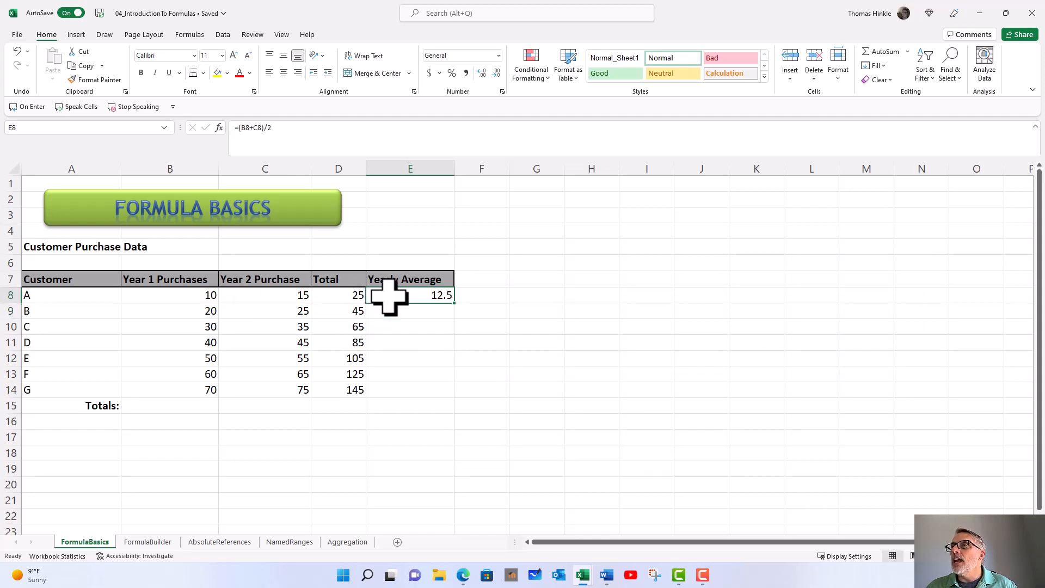
double_click(459, 306)
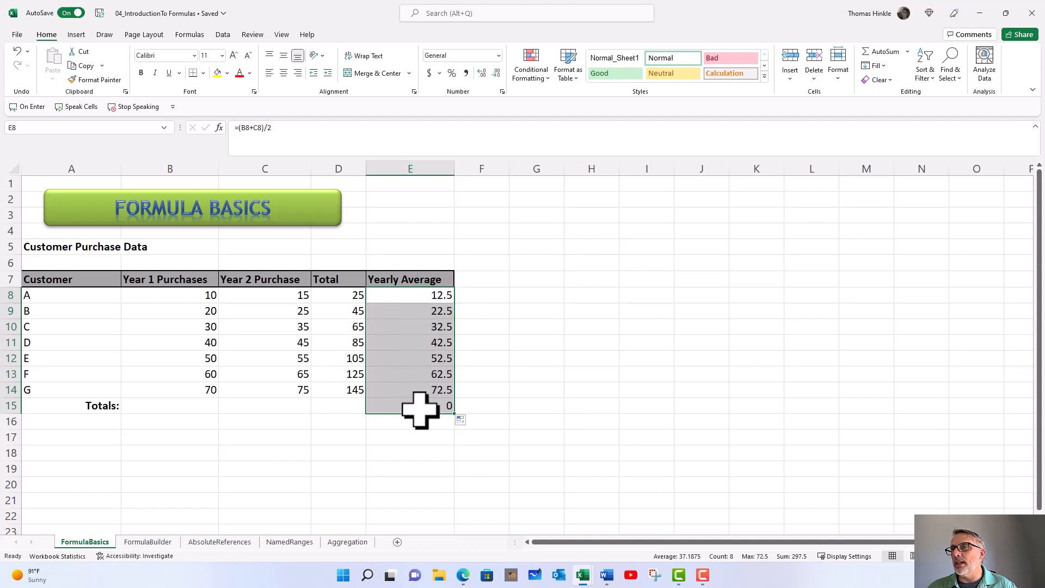
click(419, 358)
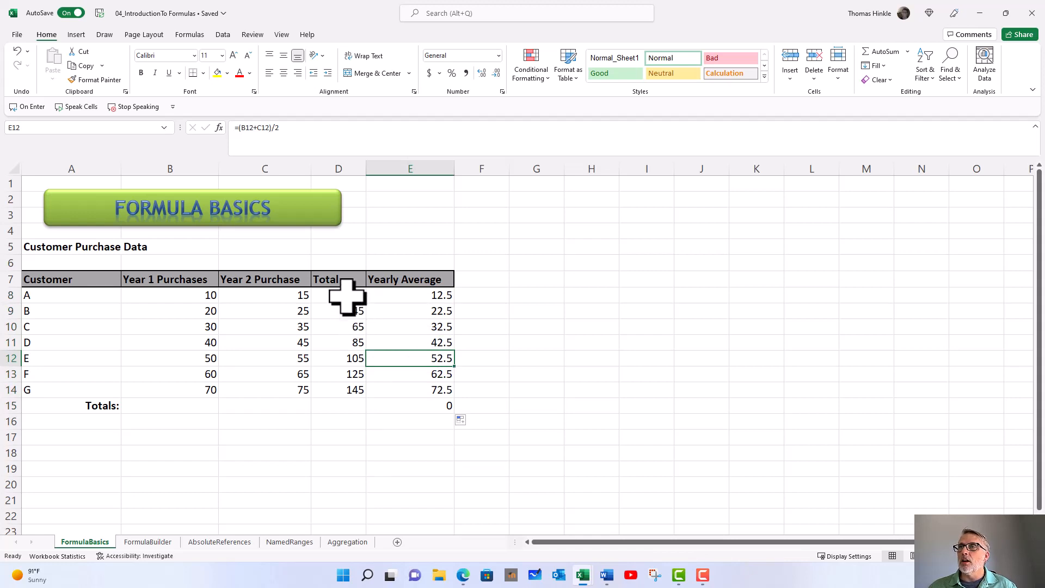
Clear D8:E15, then AutoSum =SUM(B8:C8) into D8 for a total of 25.
drag(347, 296, 420, 411)
key(Delete)
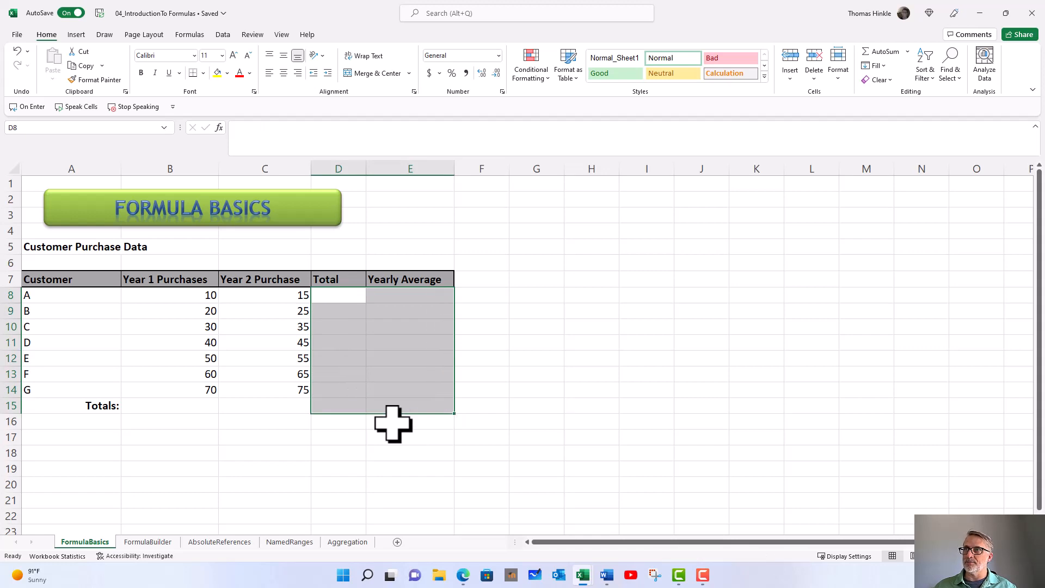
click(322, 295)
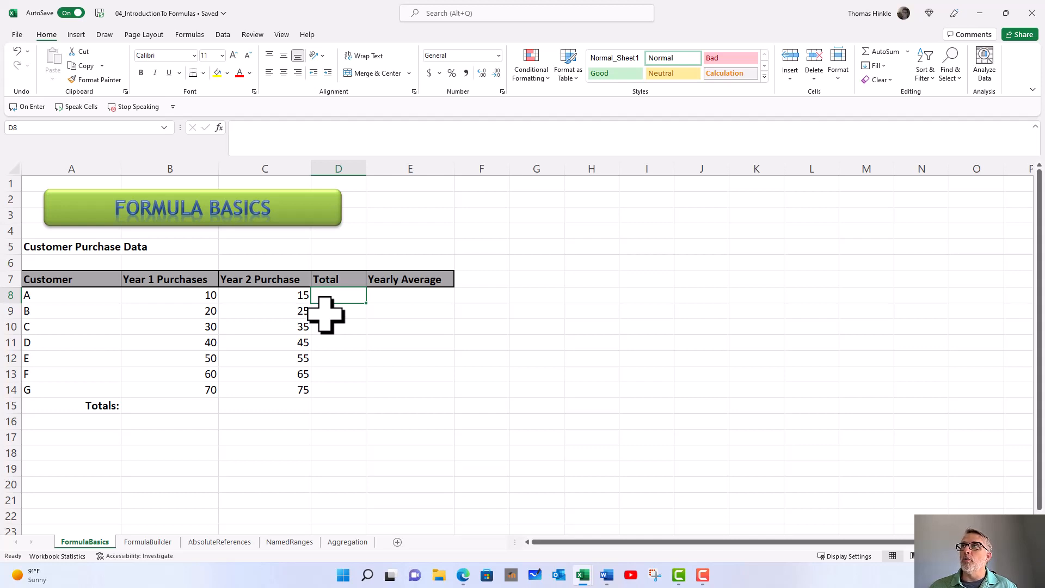
click(884, 53)
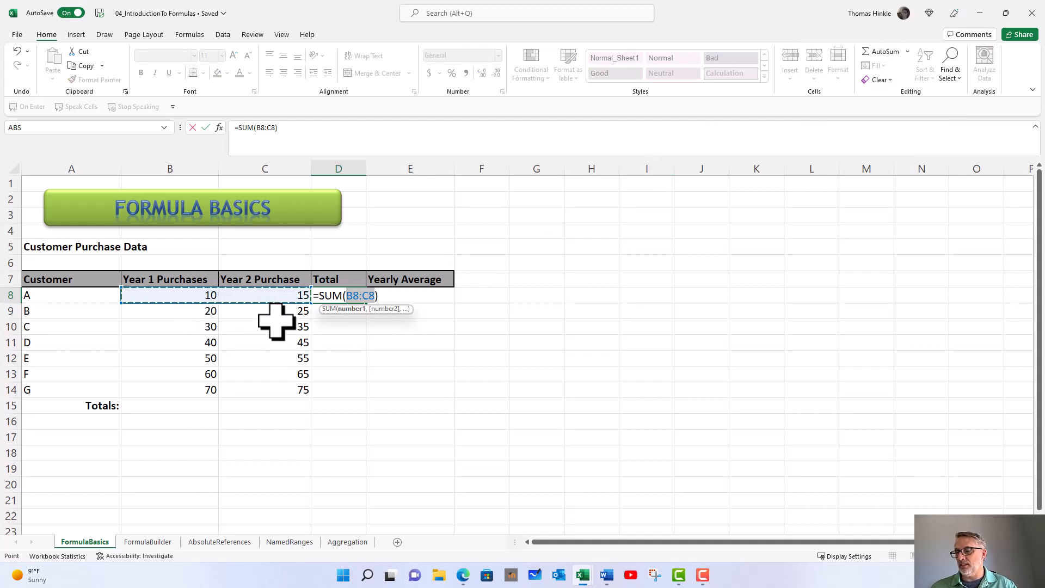
key(Return)
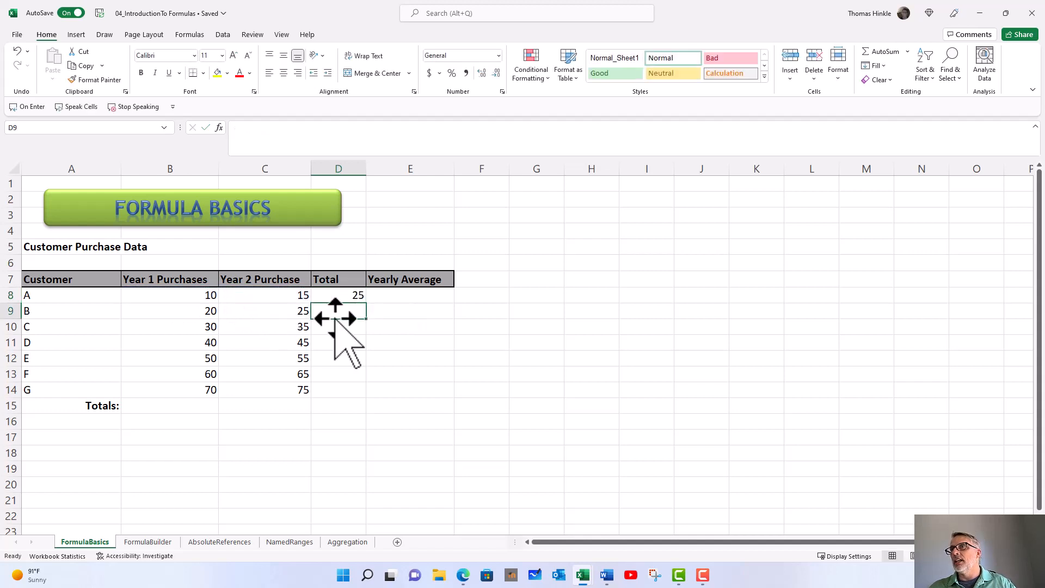
Insert =AVERAGE(B8:C8) in E8 from the AutoSum list, giving 12.5.
click(398, 300)
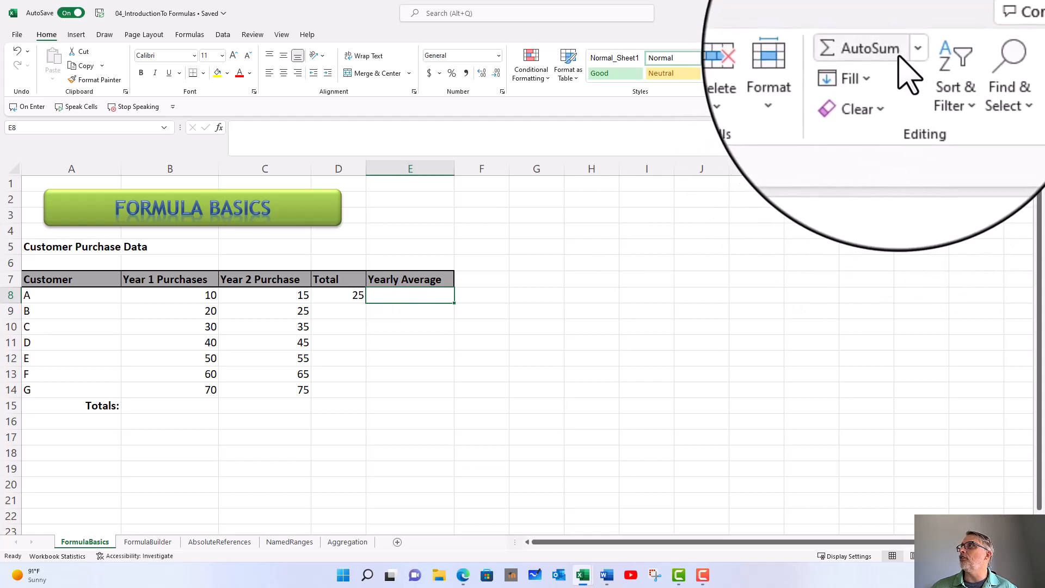
click(915, 41)
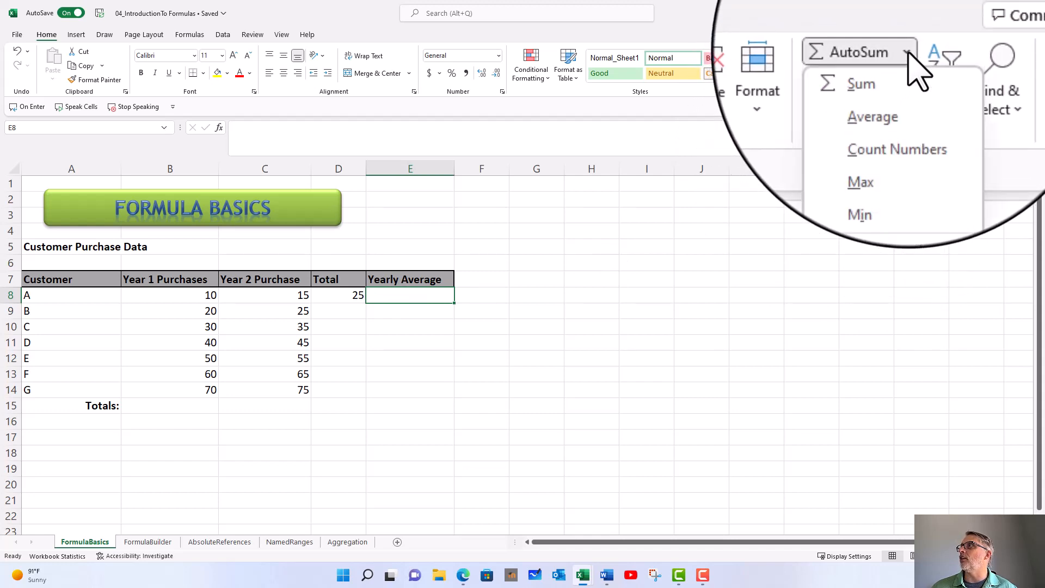
click(898, 82)
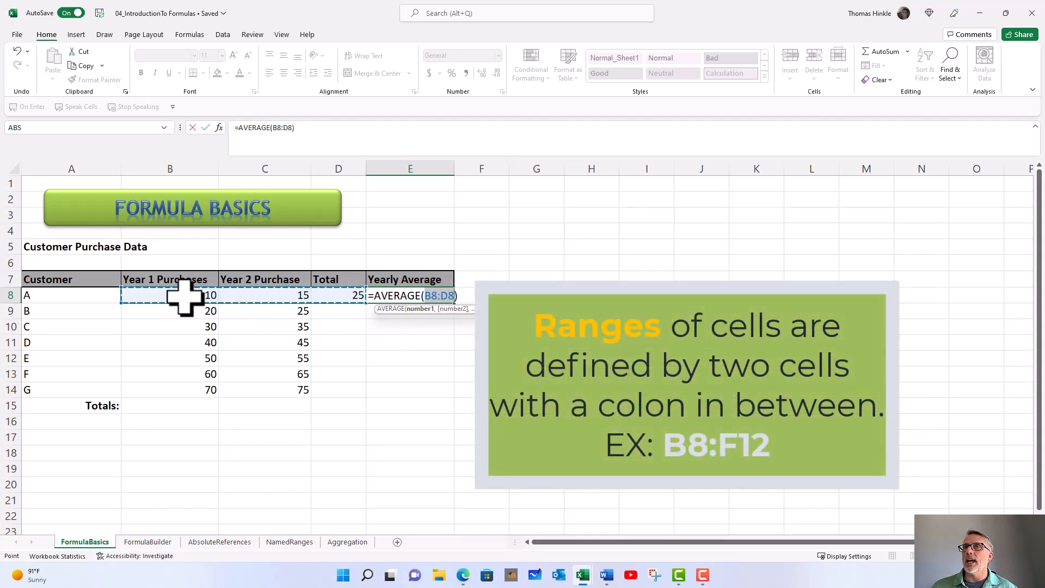
drag(182, 297, 260, 298)
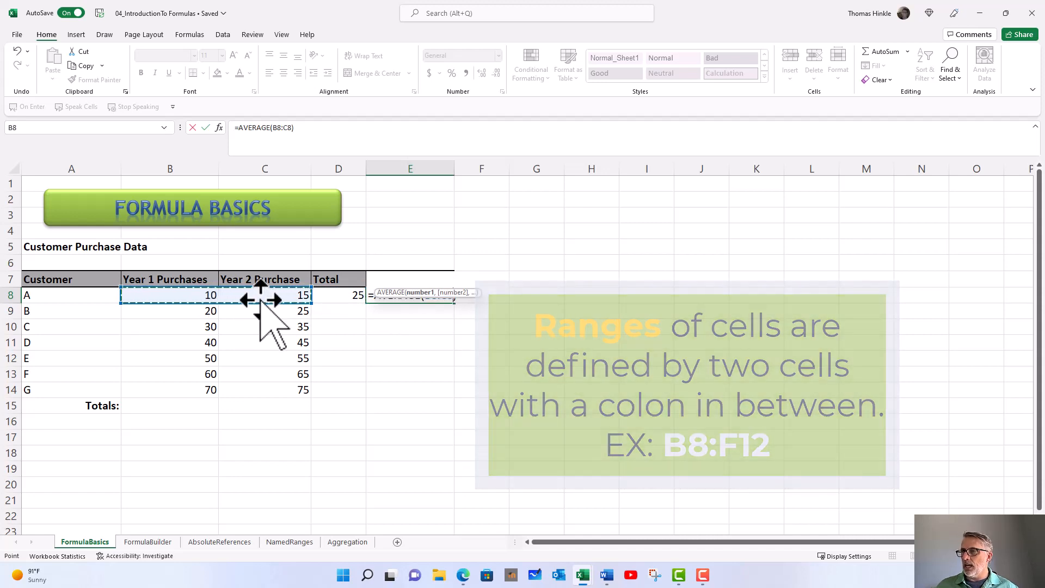
key(Return)
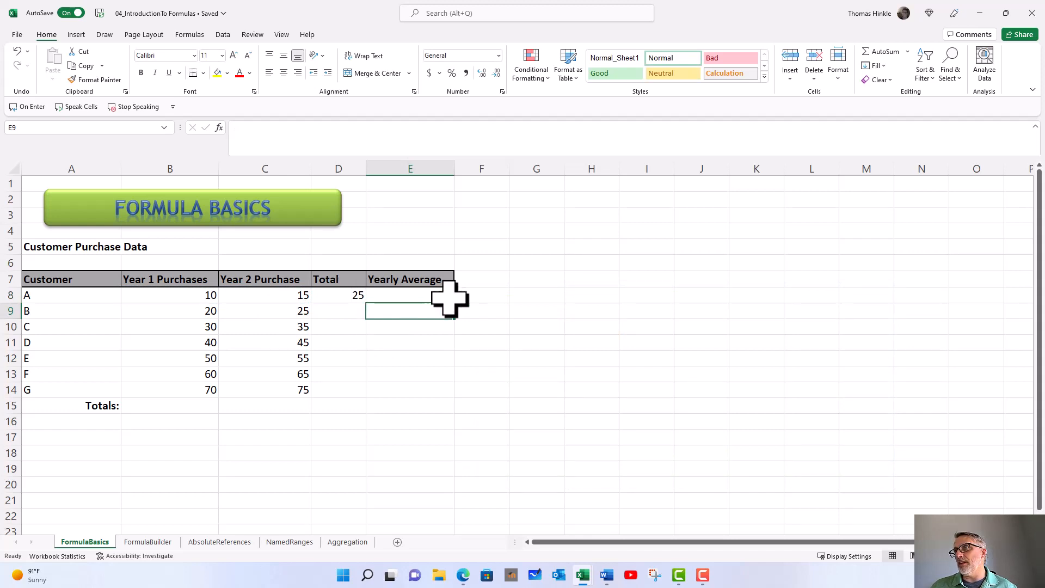
Fill D8:E8's SUM and AVERAGE formulas down to row 15, noting E15's #DIV/0!
drag(341, 295, 410, 292)
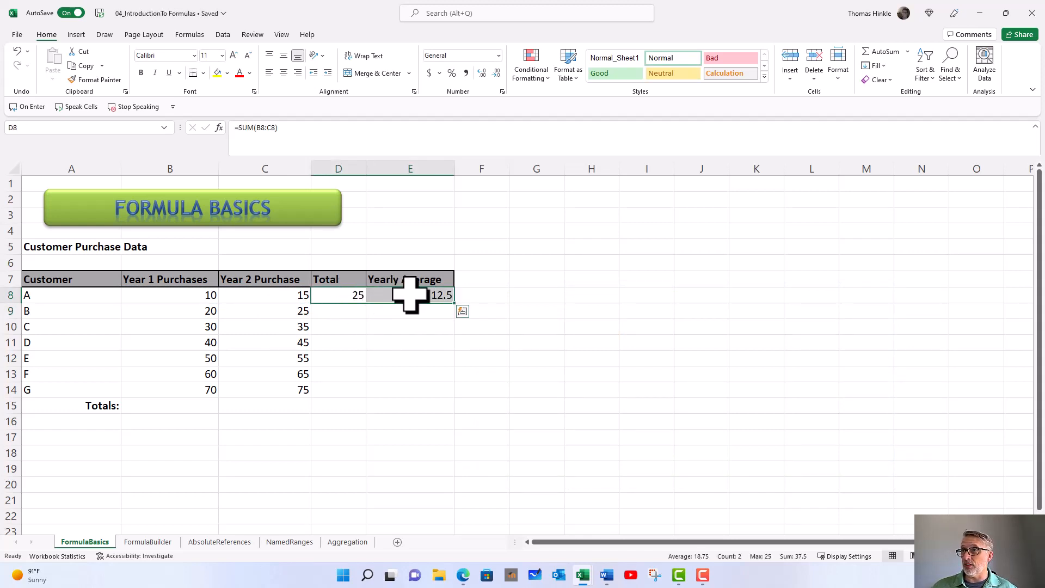
double_click(460, 305)
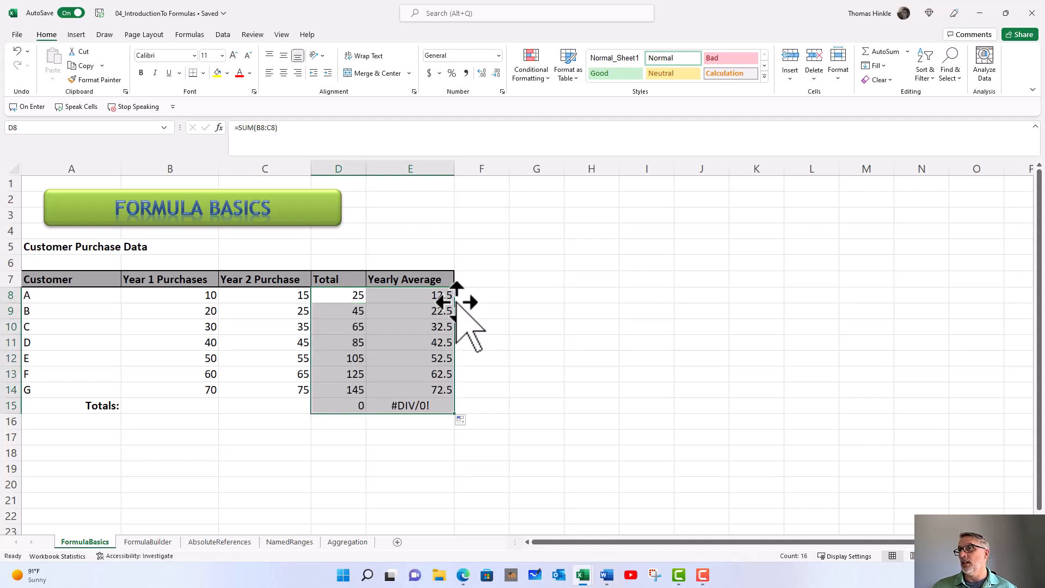
click(381, 404)
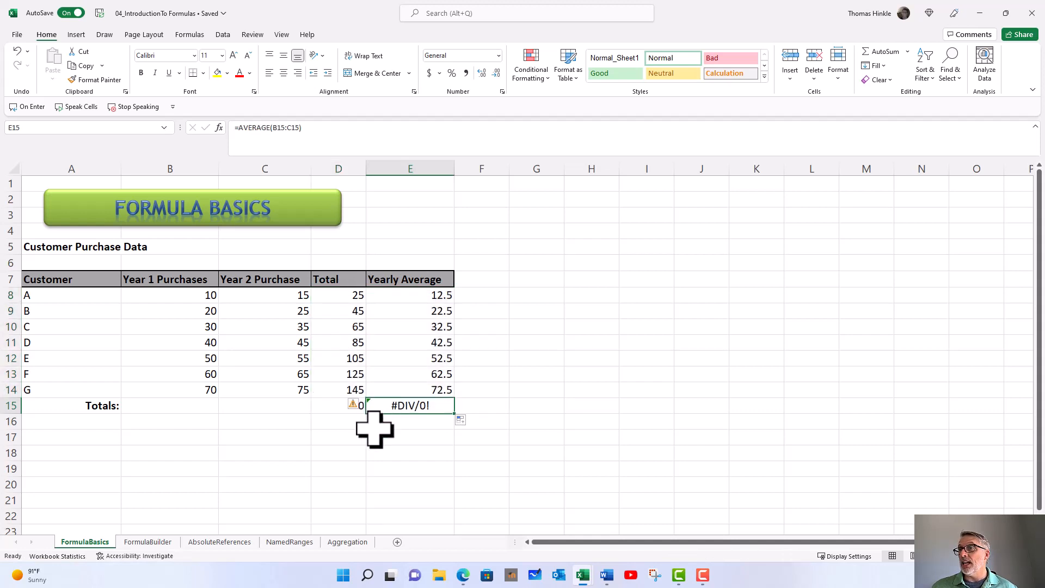
click(193, 410)
click(241, 412)
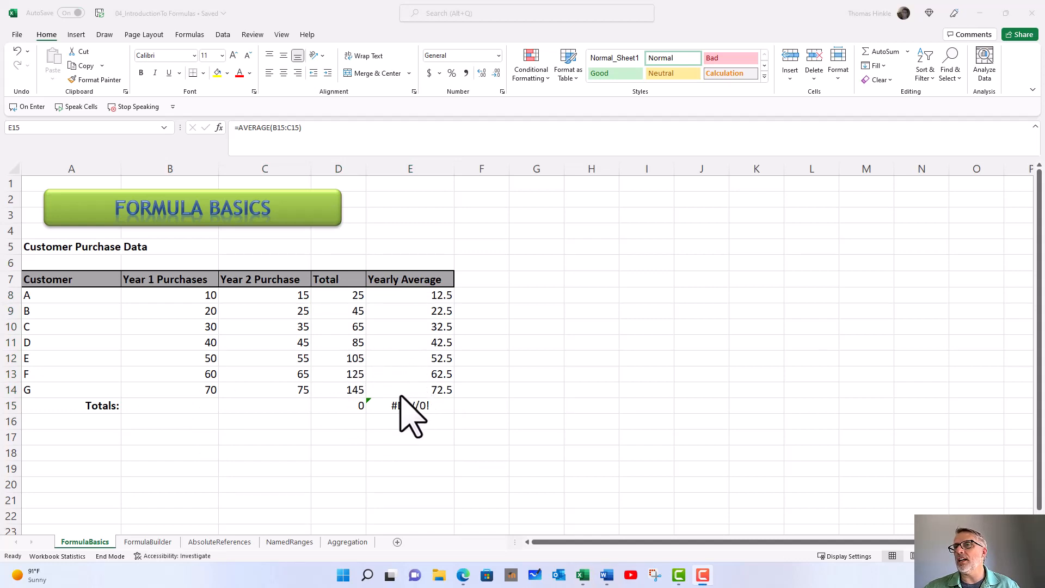
click(170, 406)
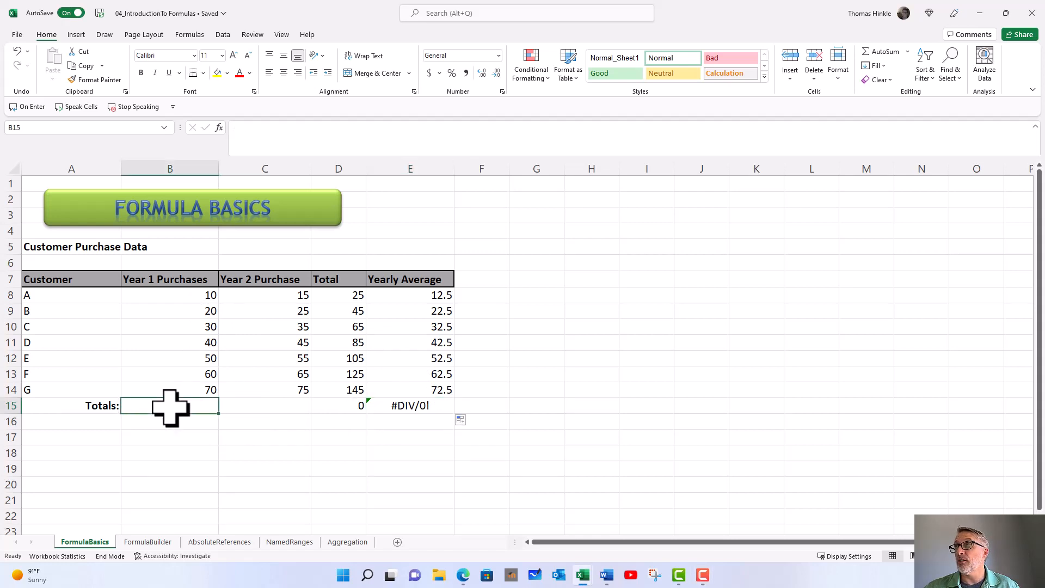
AutoSum the Year 1 purchases into B15 for 280, and recheck E15's average formula.
click(874, 50)
key(Return)
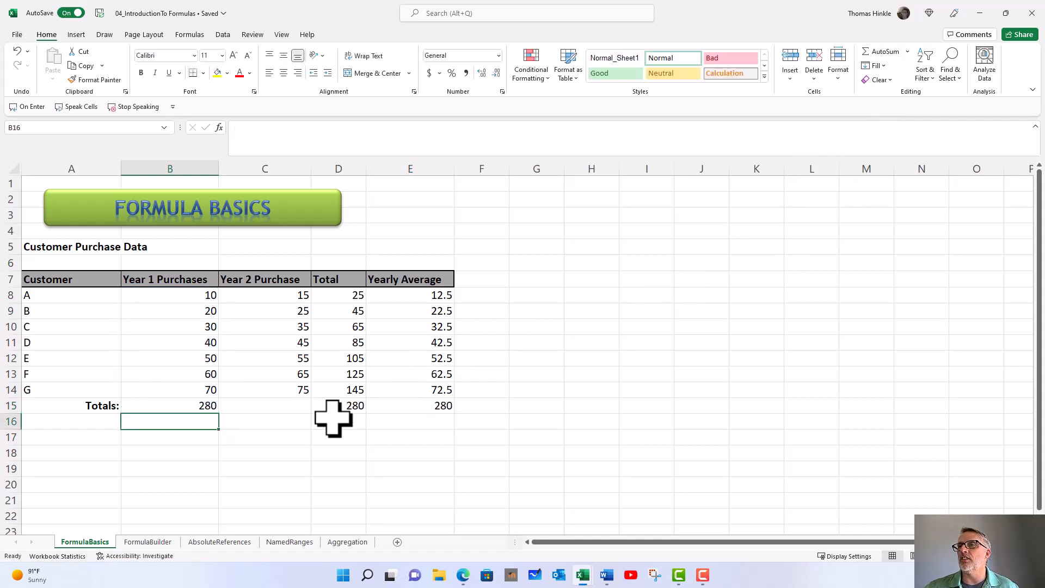
click(196, 408)
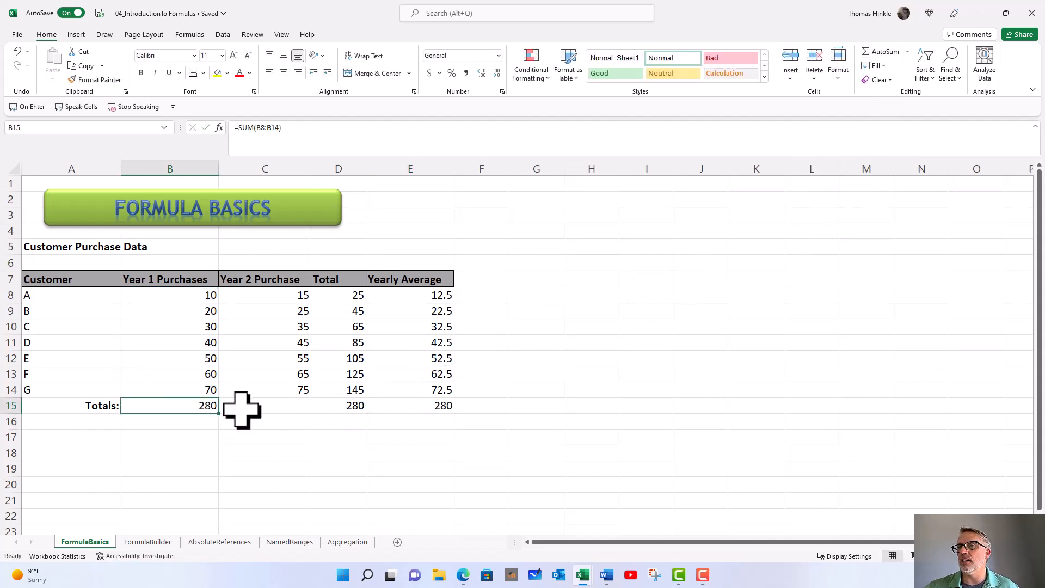
click(410, 408)
double_click(410, 408)
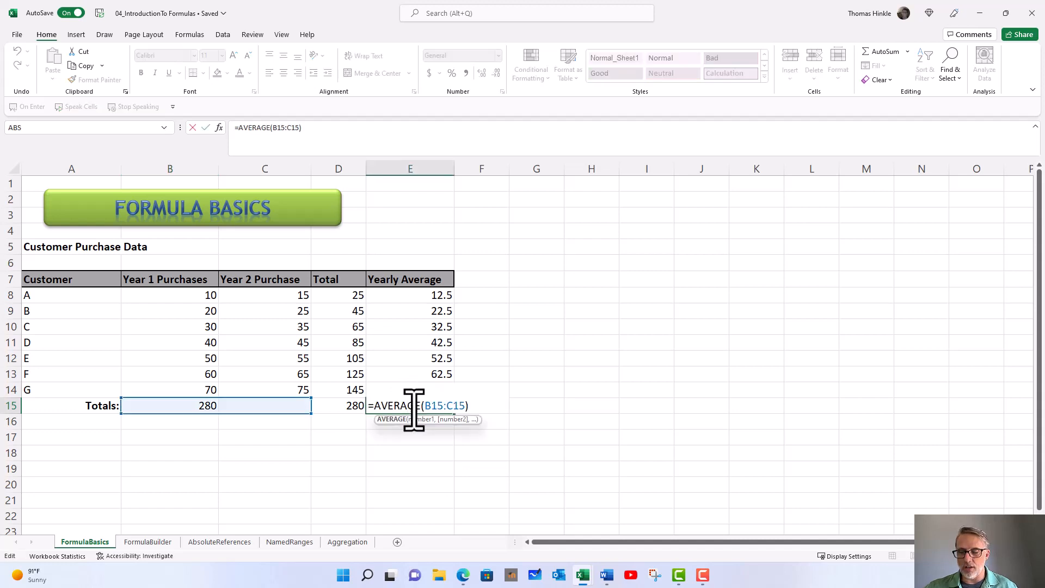
key(Return)
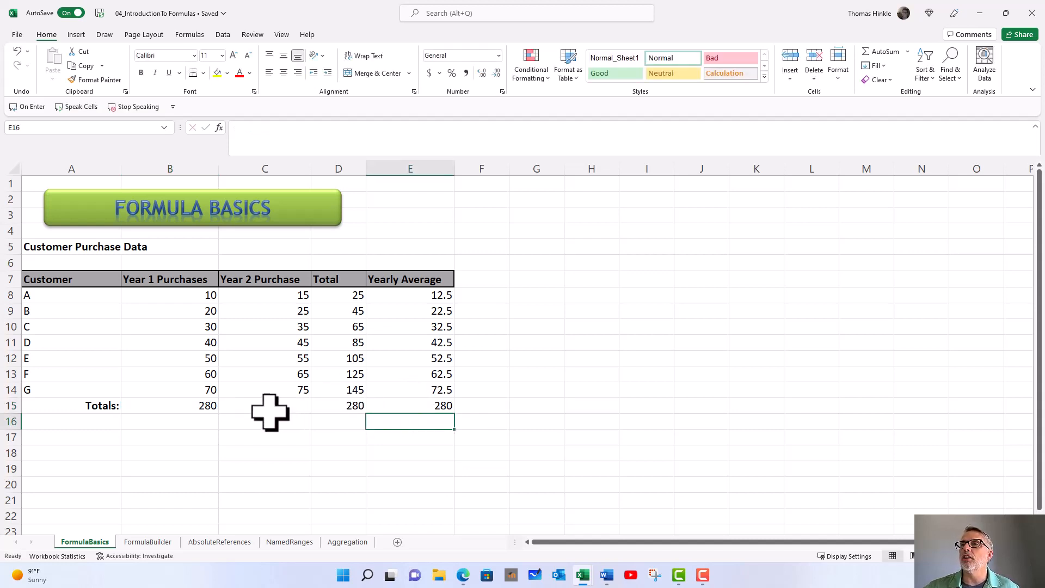
AutoSum the Year 2 purchases into C15 for 315, completing the 595 total.
click(271, 408)
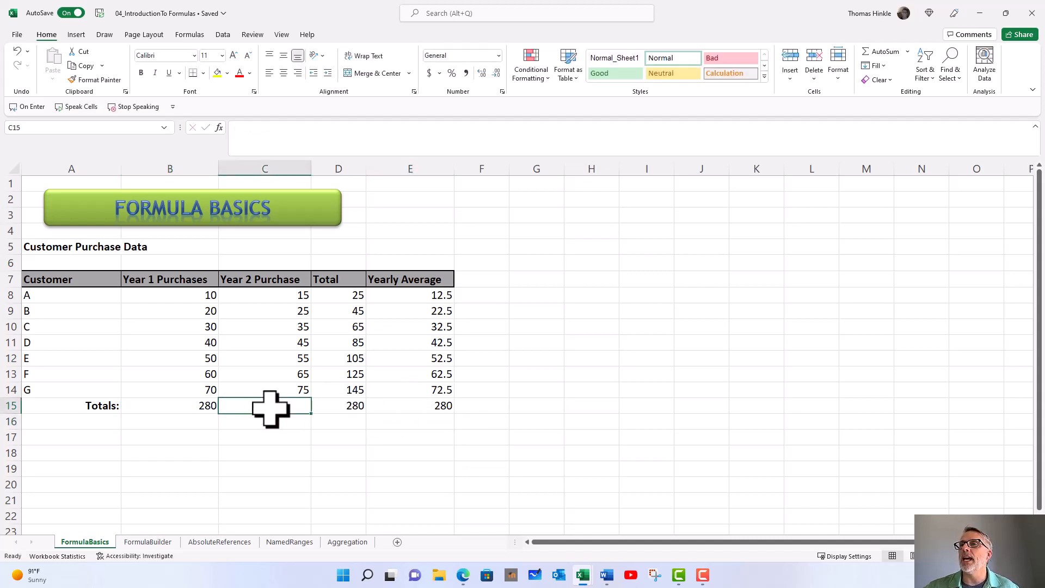
click(871, 52)
key(Return)
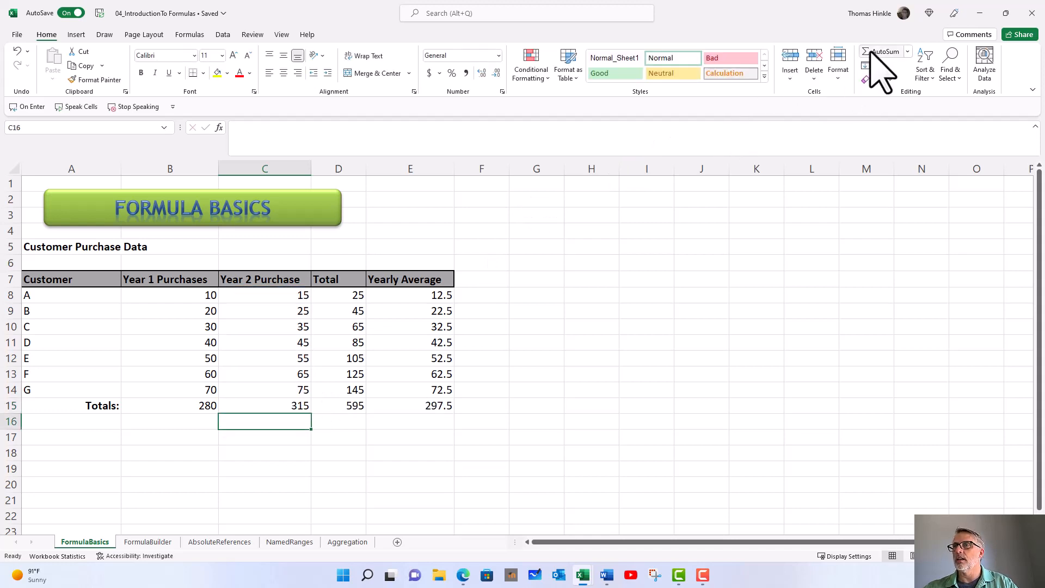
click(495, 371)
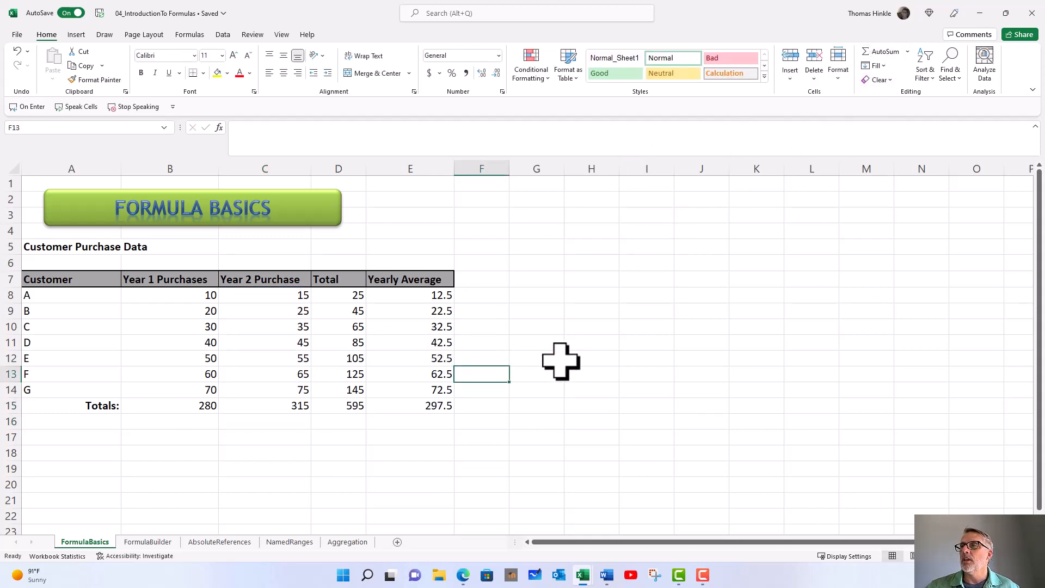